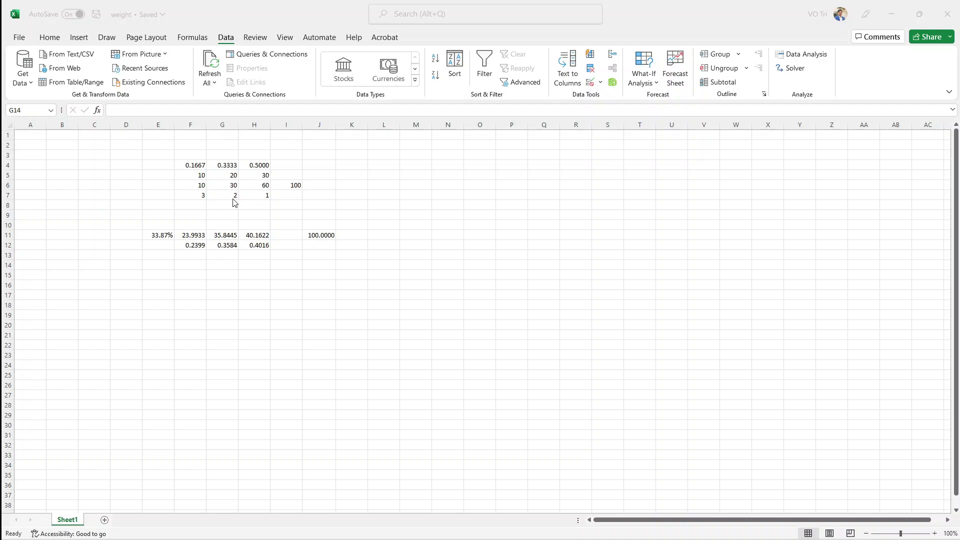
# Step: Examine the input values in F5:H6, the target in I6 and the growth formulas in F11:H11
pyautogui.click(201, 186)
pyautogui.click(187, 174)
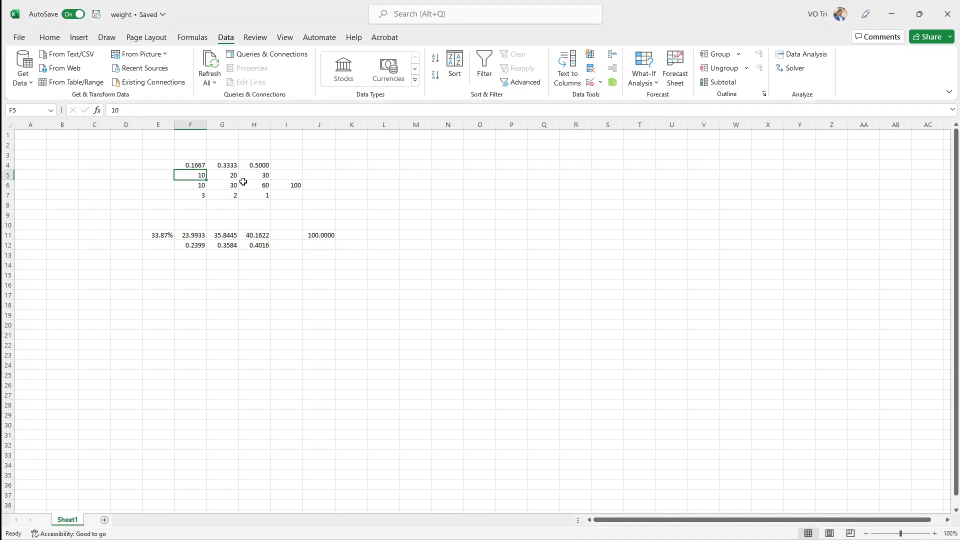
pyautogui.click(233, 175)
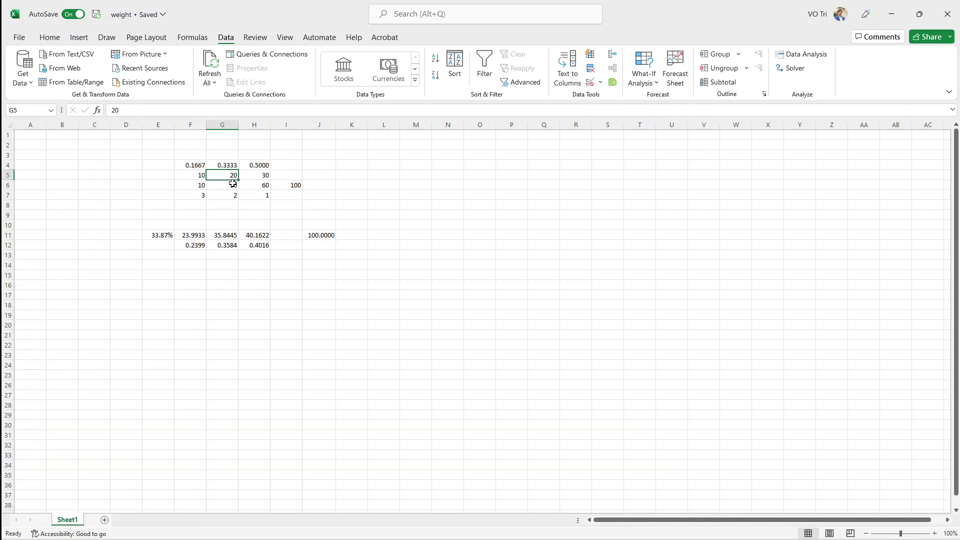
pyautogui.click(266, 178)
pyautogui.click(265, 186)
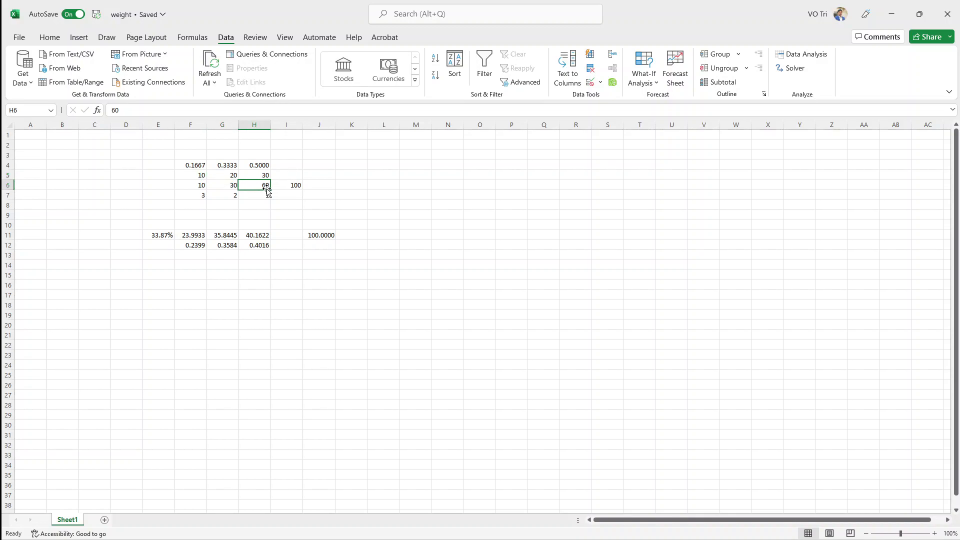
pyautogui.click(299, 185)
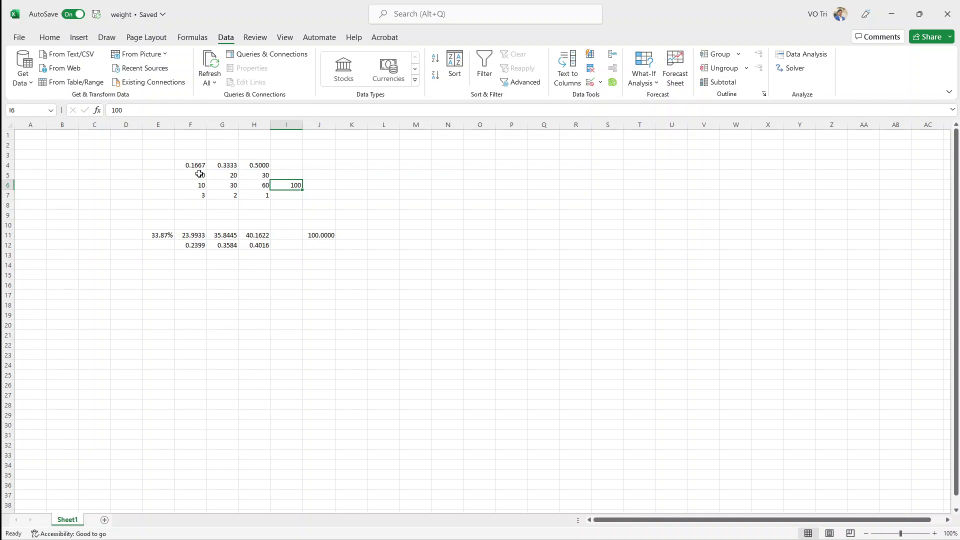
pyautogui.click(198, 238)
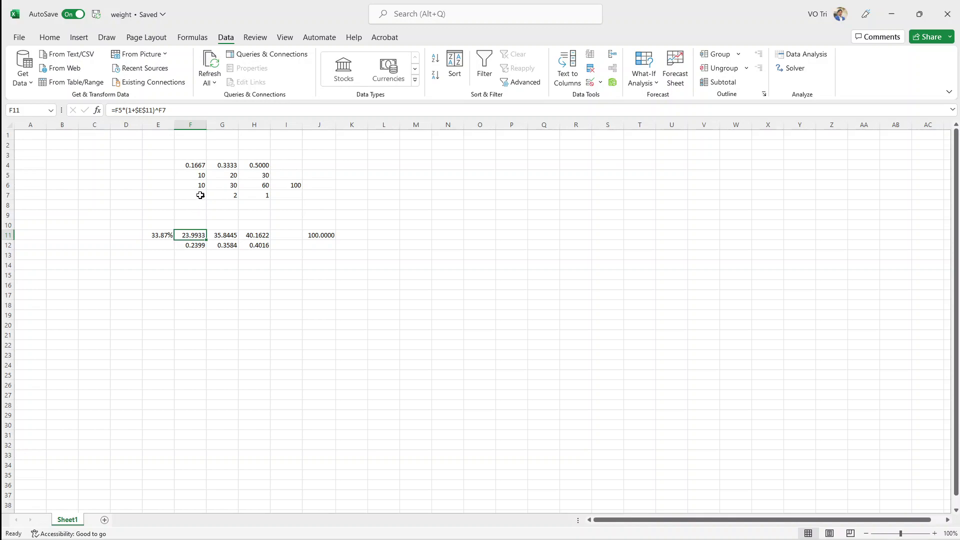
pyautogui.click(227, 235)
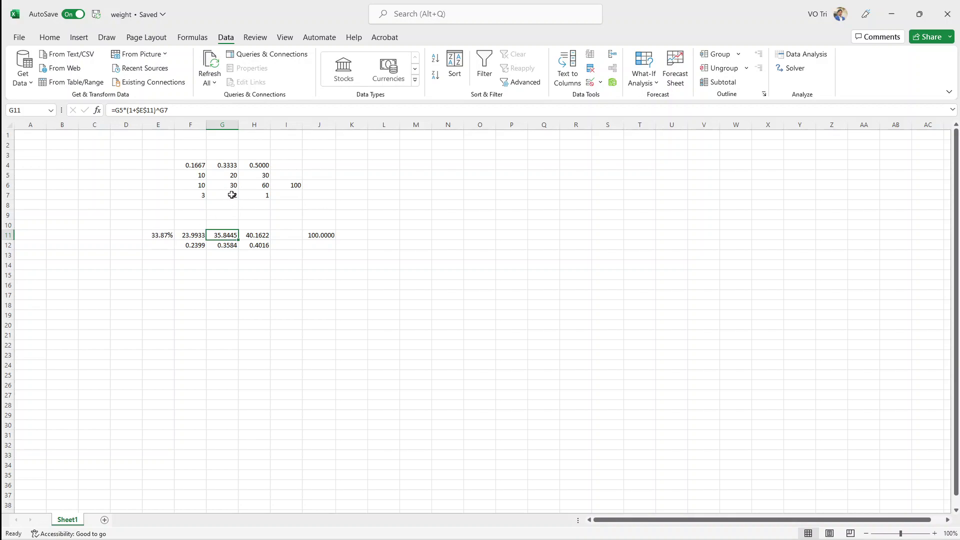
pyautogui.click(262, 236)
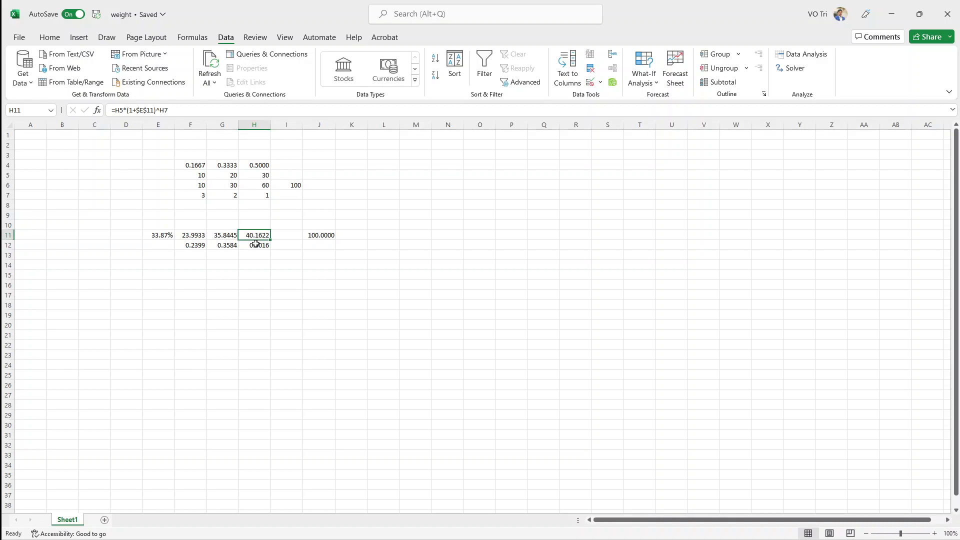
# Step: Make sure the Solver Add-in is enabled in the Excel add-ins list and apply the selection
pyautogui.click(13, 39)
pyautogui.press('Escape')
pyautogui.click(303, 286)
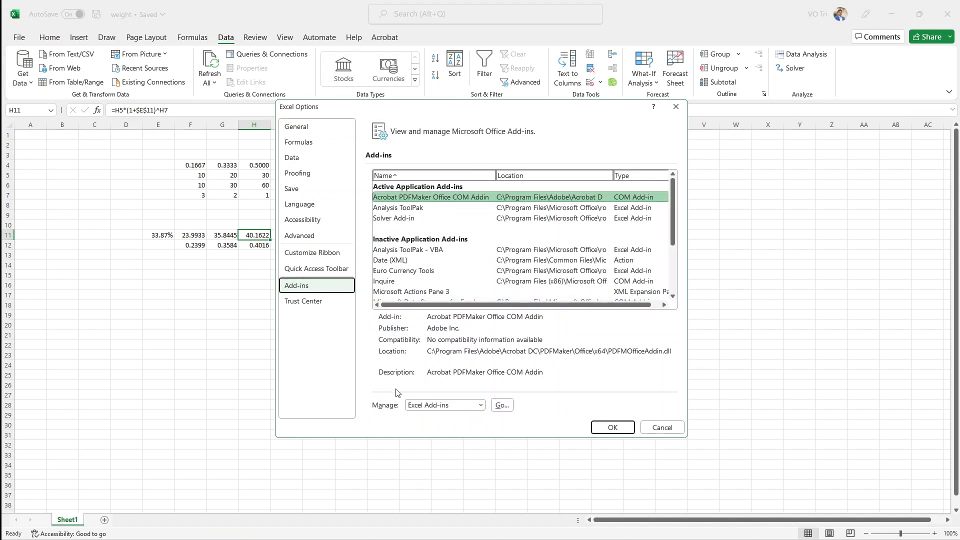
pyautogui.click(501, 404)
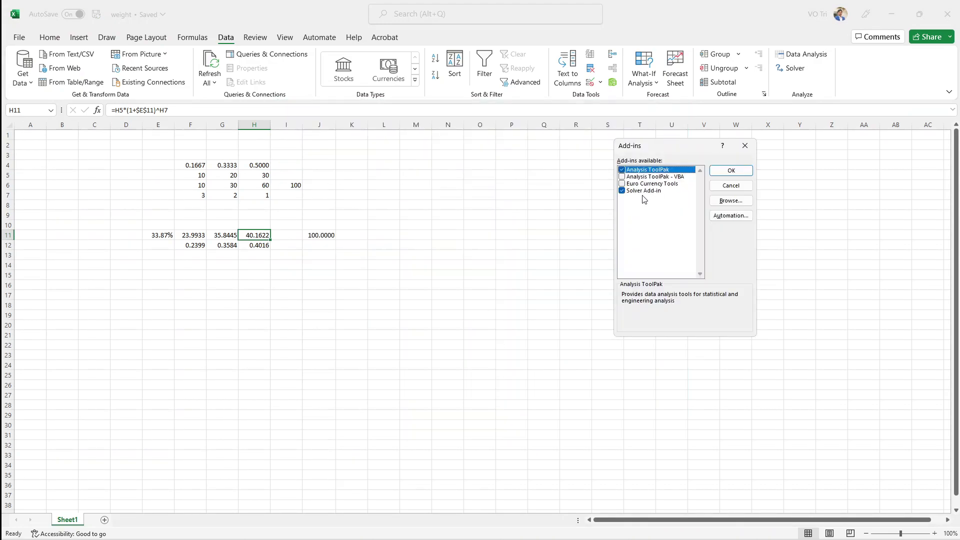
pyautogui.click(623, 191)
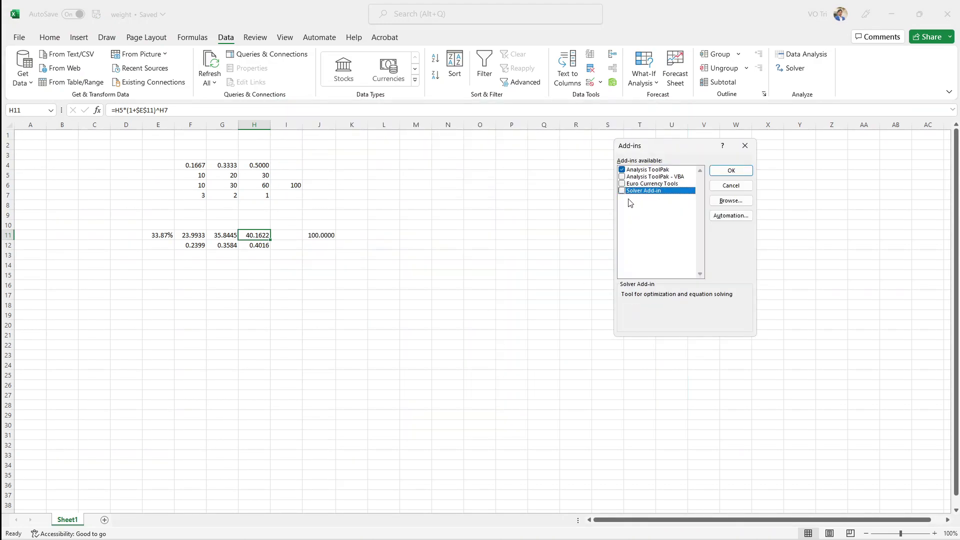
pyautogui.click(622, 191)
pyautogui.click(730, 171)
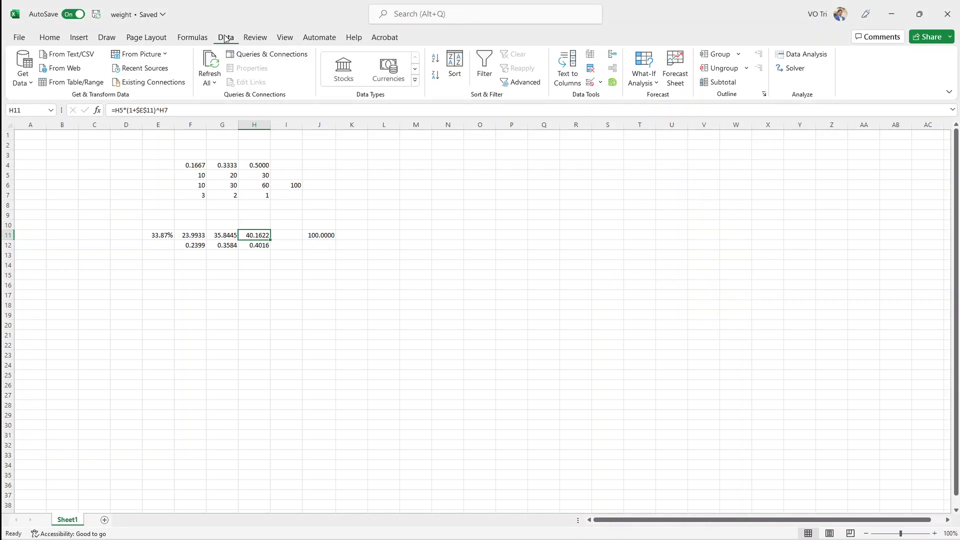
# Step: Examine the rate in E11, the formulas in F11:H11 and the target total in I6
pyautogui.click(163, 237)
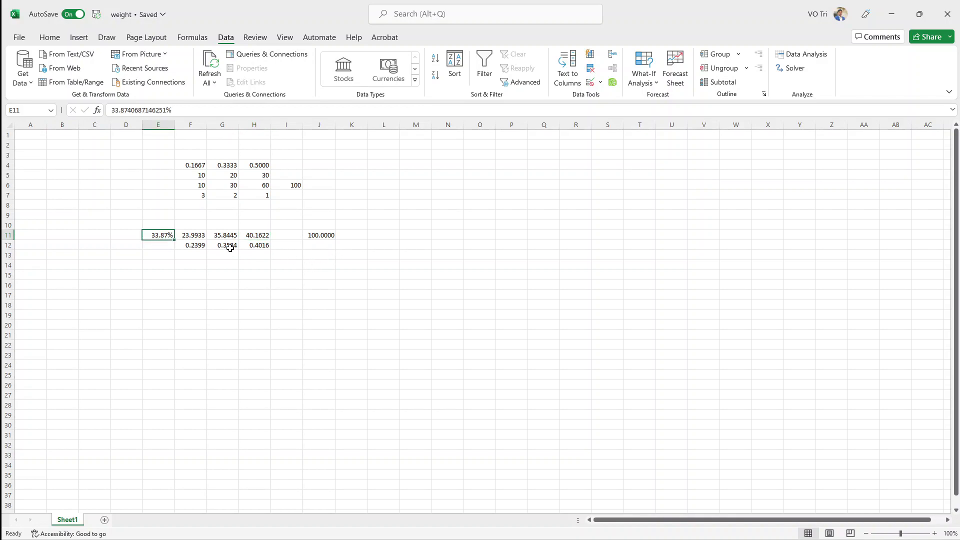
pyautogui.click(194, 238)
pyautogui.click(241, 237)
pyautogui.click(217, 238)
pyautogui.click(199, 237)
pyautogui.click(163, 236)
pyautogui.click(192, 237)
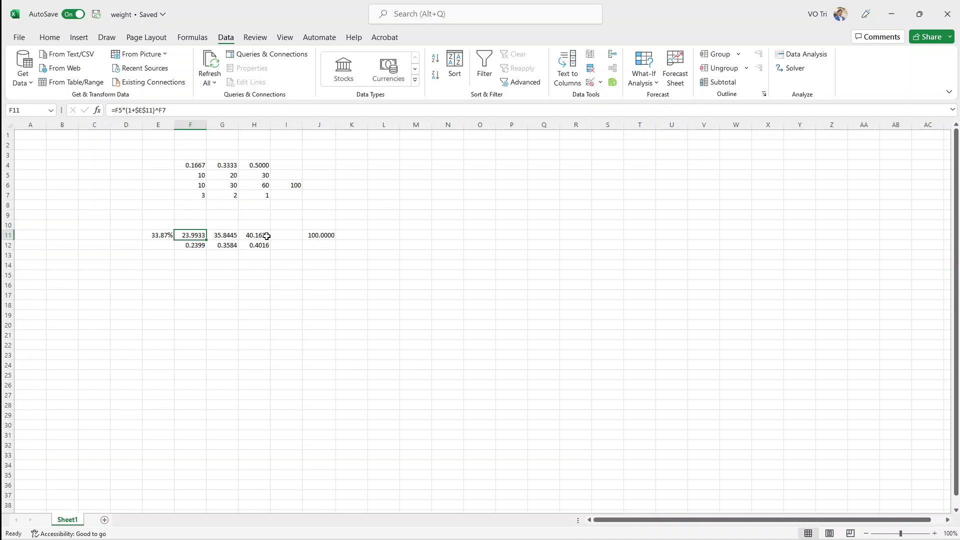
pyautogui.click(296, 185)
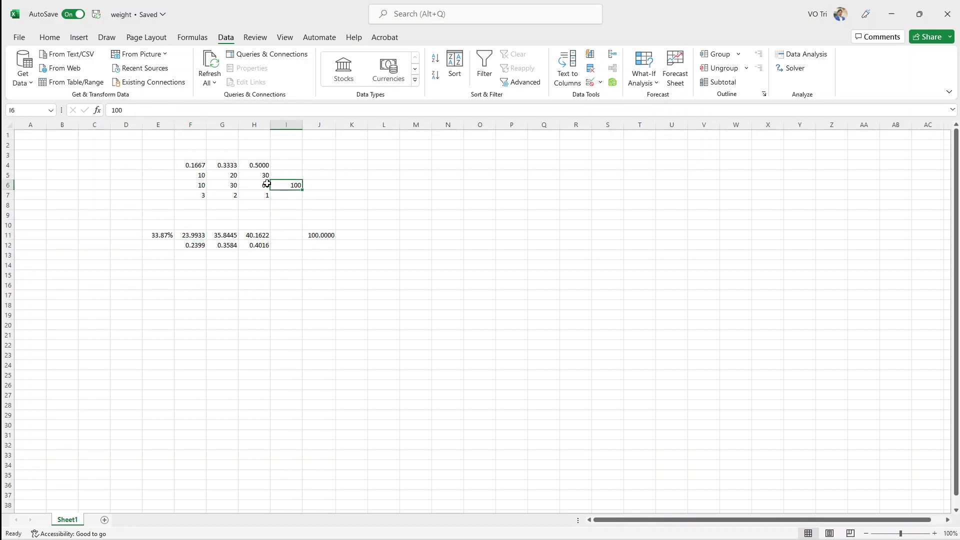
pyautogui.click(264, 185)
pyautogui.click(283, 185)
# Step: Run Solver to bring J11 to a value of 100 by changing E11, and keep the solution
pyautogui.click(324, 237)
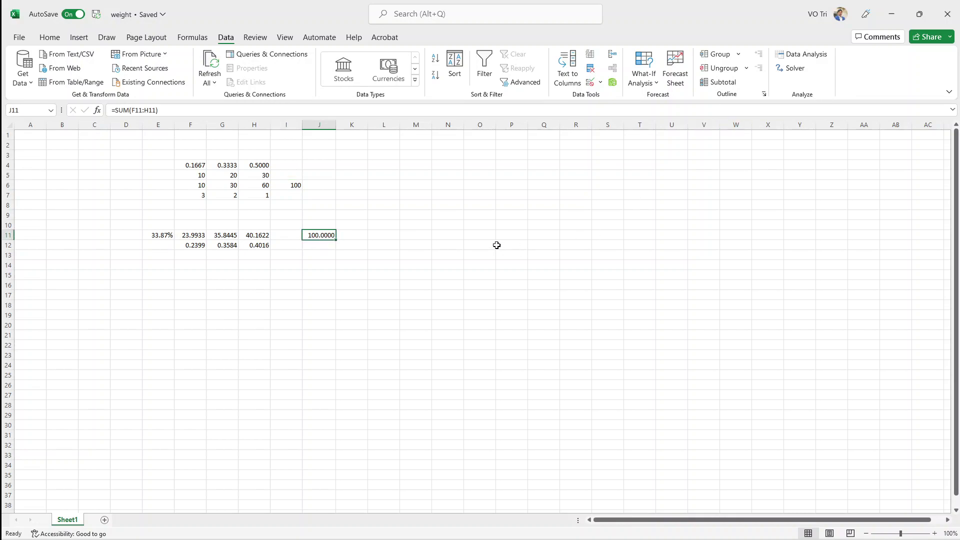
pyautogui.click(795, 68)
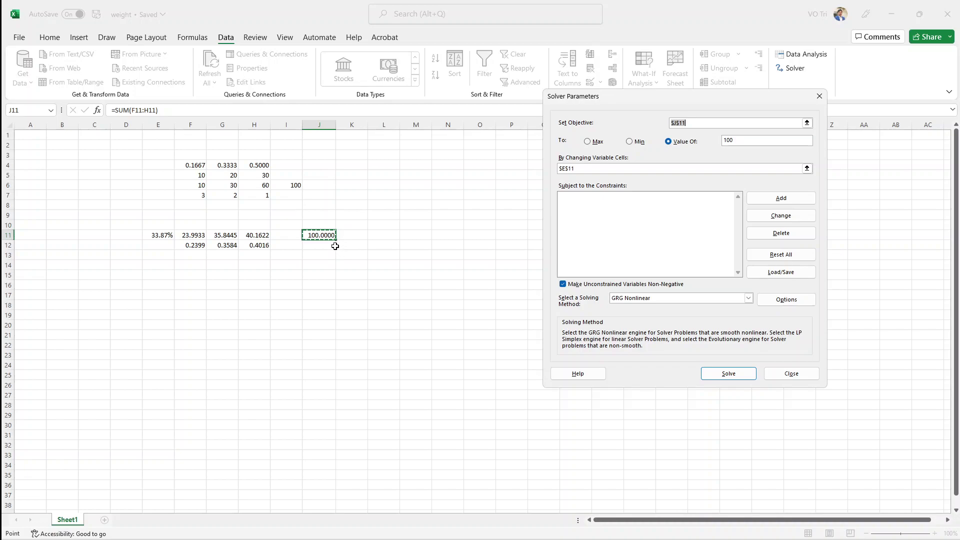
pyautogui.click(743, 140)
pyautogui.click(589, 169)
pyautogui.click(737, 373)
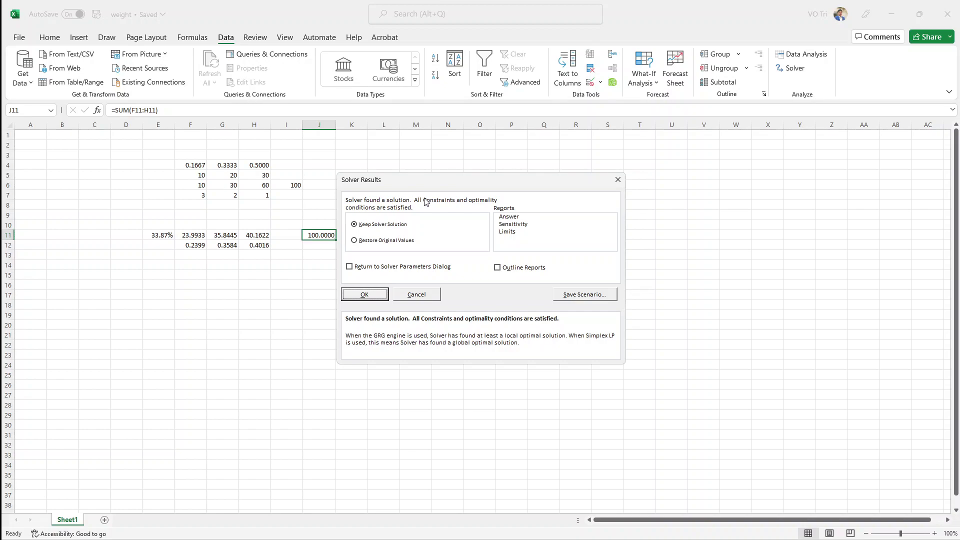
pyautogui.click(370, 296)
# Step: Set the rate in E11 to 10%
pyautogui.click(158, 235)
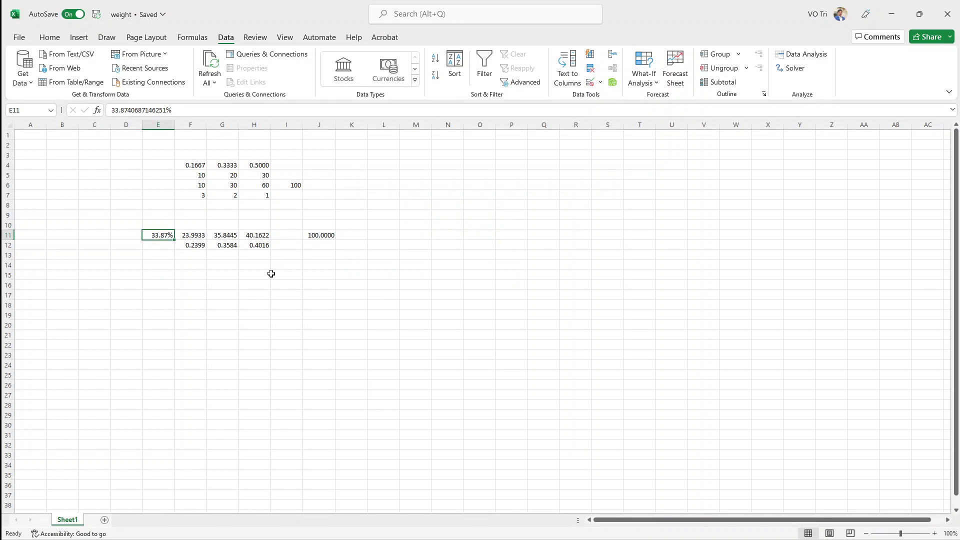
pyautogui.click(162, 244)
pyautogui.click(164, 234)
pyautogui.doubleClick(165, 235)
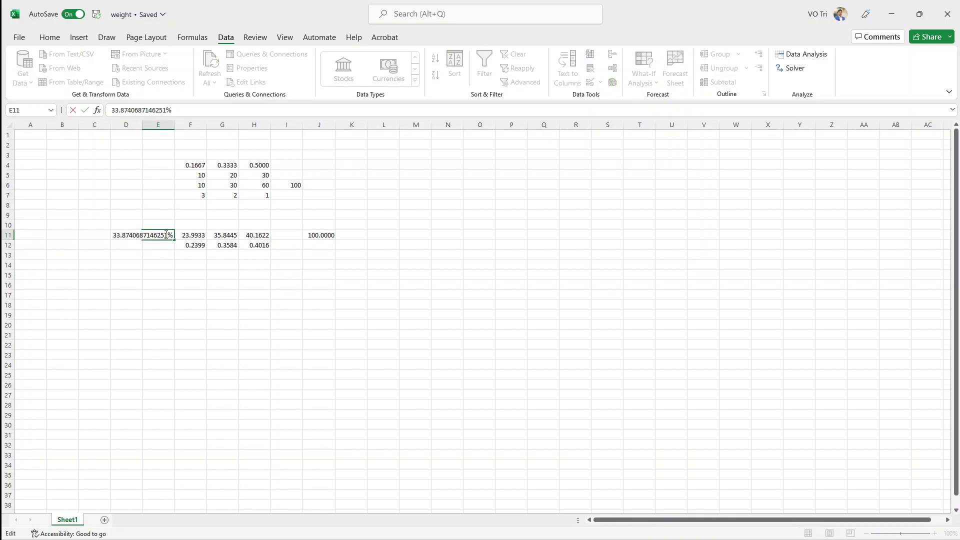
pyautogui.press('Escape')
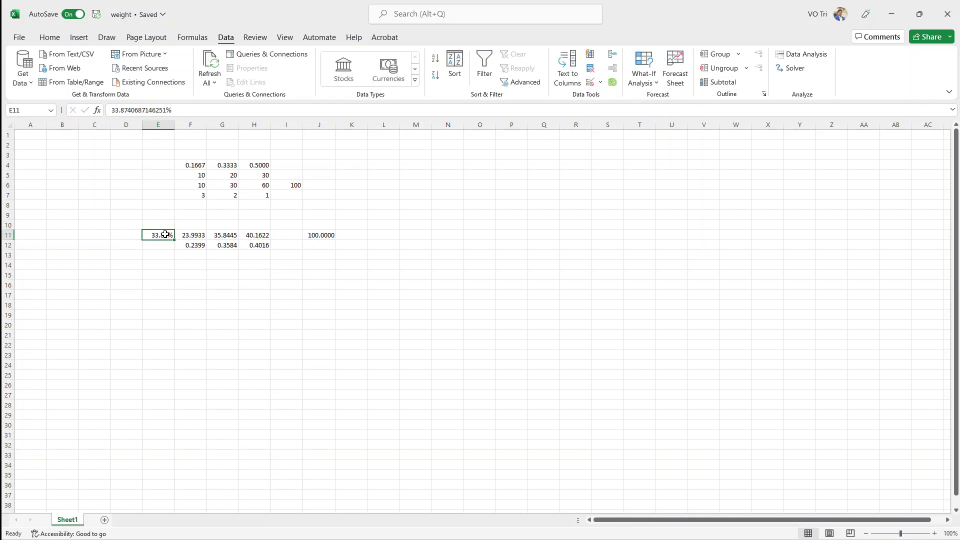
pyautogui.write('10')
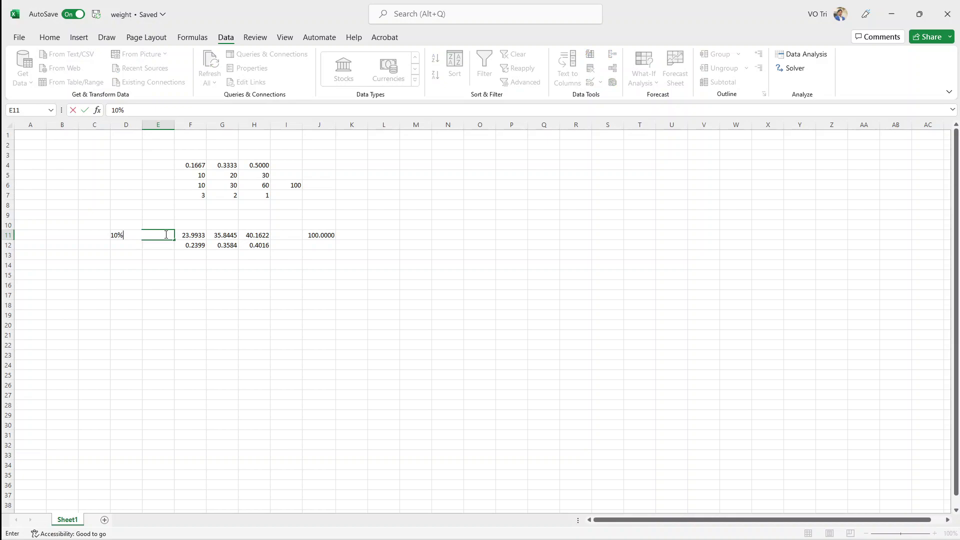
pyautogui.press('Return')
pyautogui.click(157, 232)
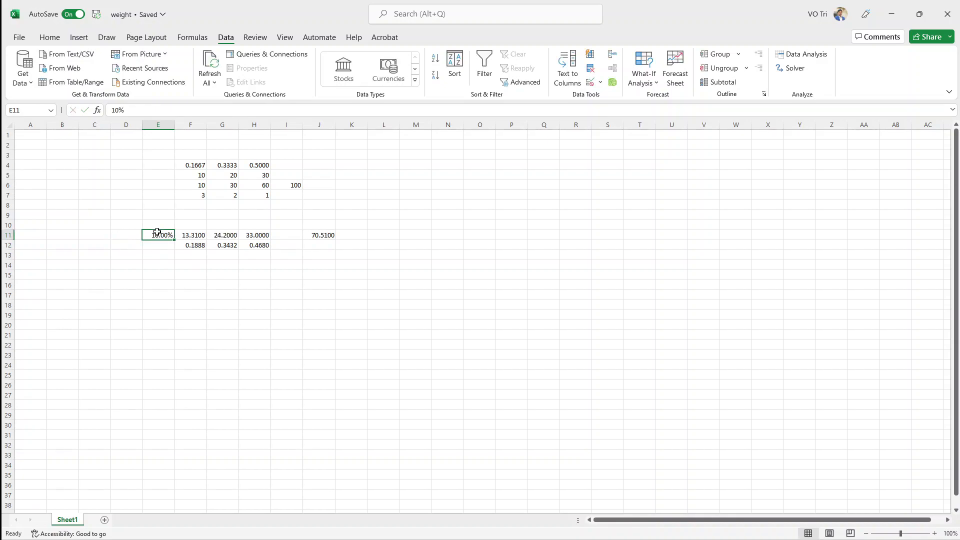
# Step: Solve again for a J11 value of 100 by changing E11 from its new starting rate, keeping the Solver solution
pyautogui.click(325, 235)
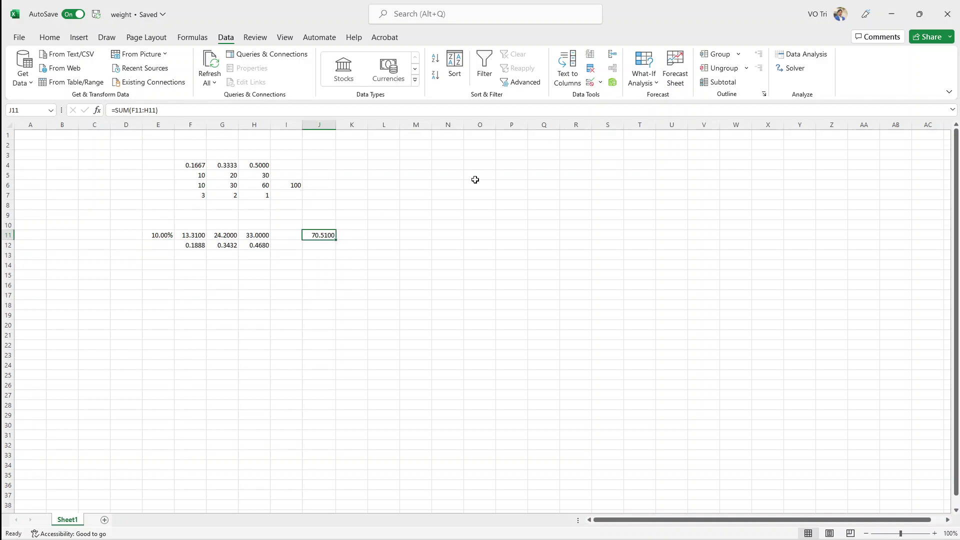
pyautogui.click(792, 69)
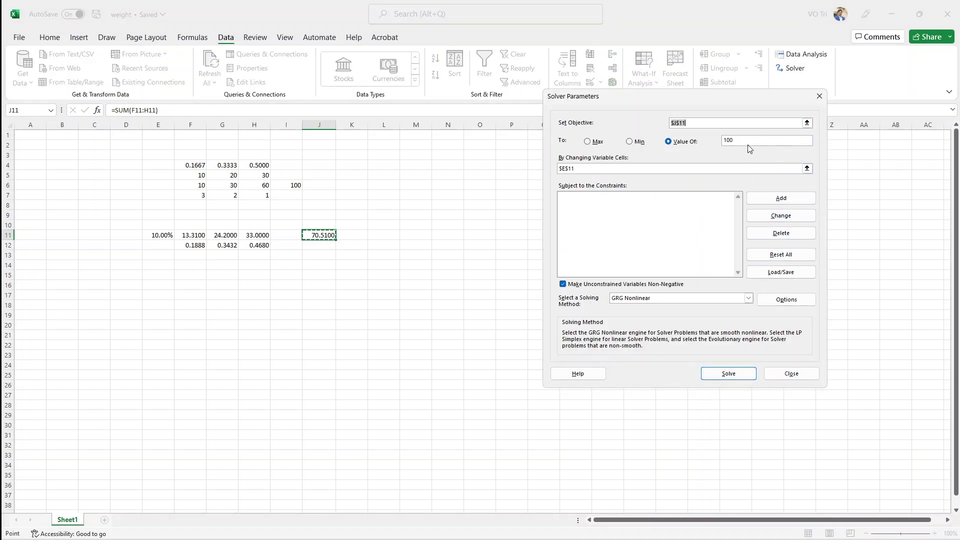
pyautogui.click(742, 371)
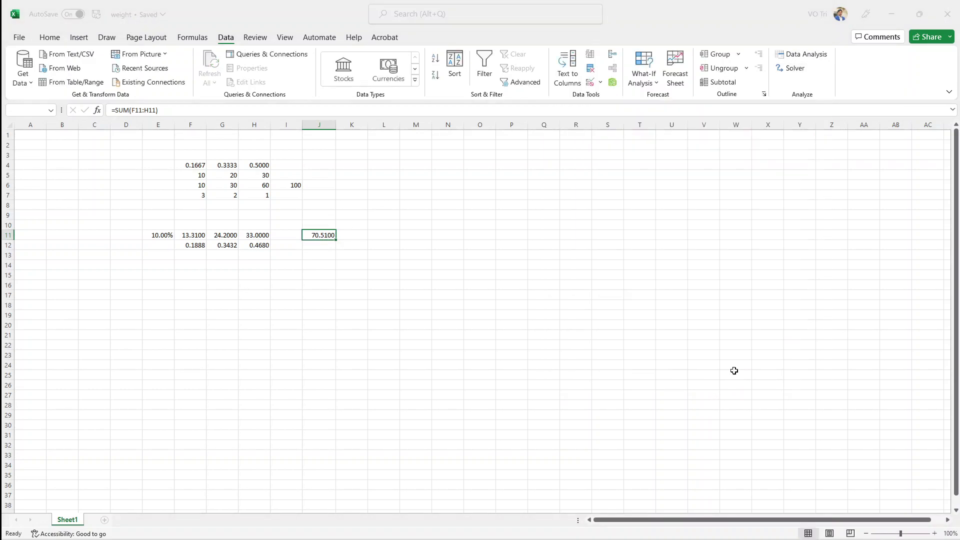
pyautogui.click(368, 296)
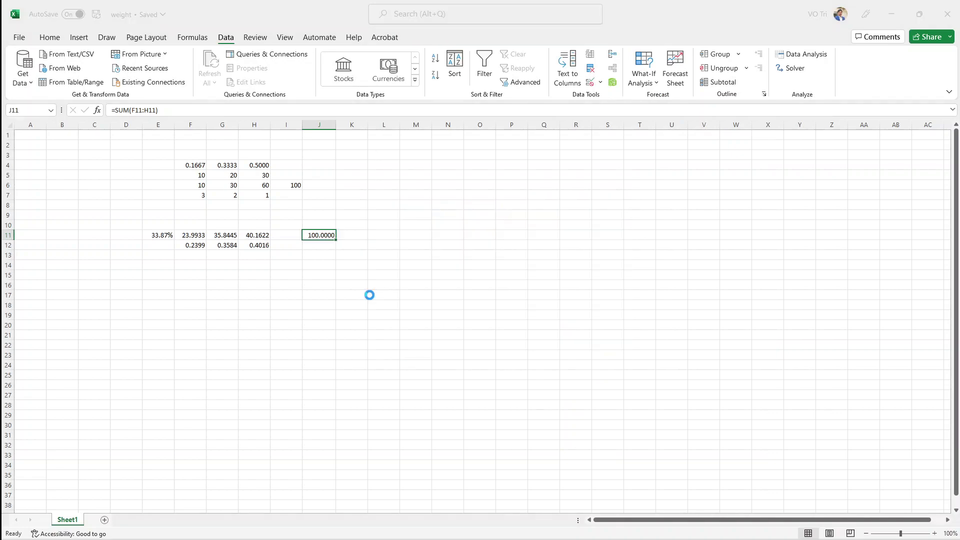
# Step: Review the solved rate in E11, the values in F5:H5, the formulas in F11:H11, the sum in J11 and the weight in F12
pyautogui.click(152, 236)
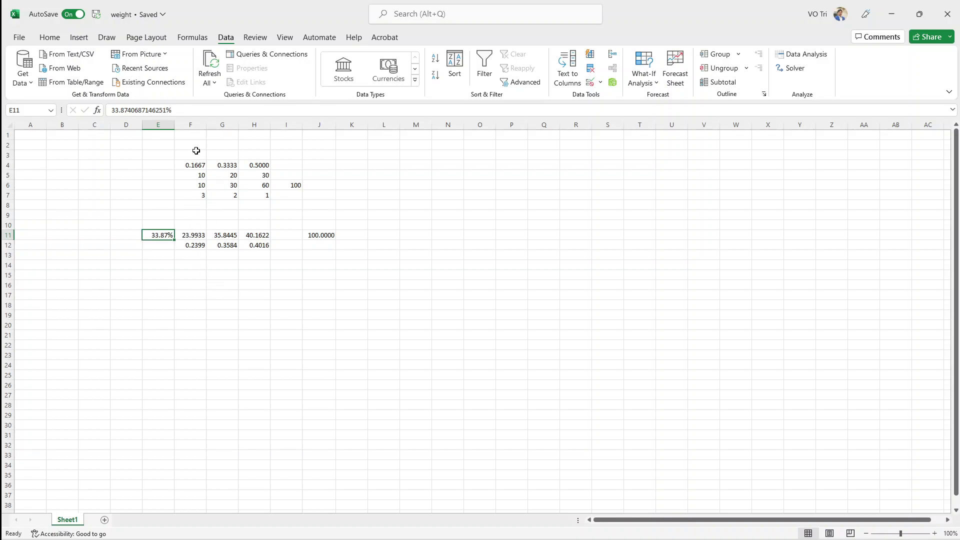
pyautogui.click(198, 175)
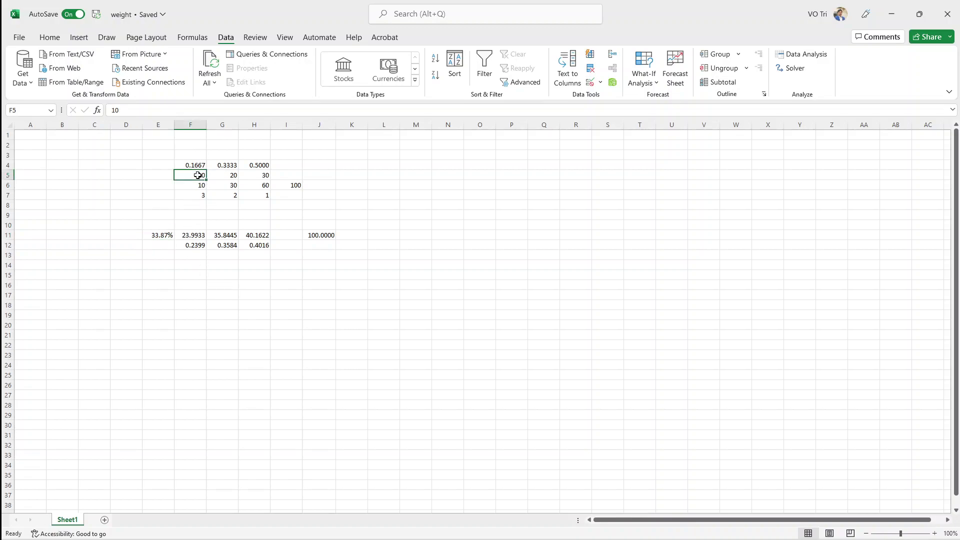
pyautogui.click(199, 237)
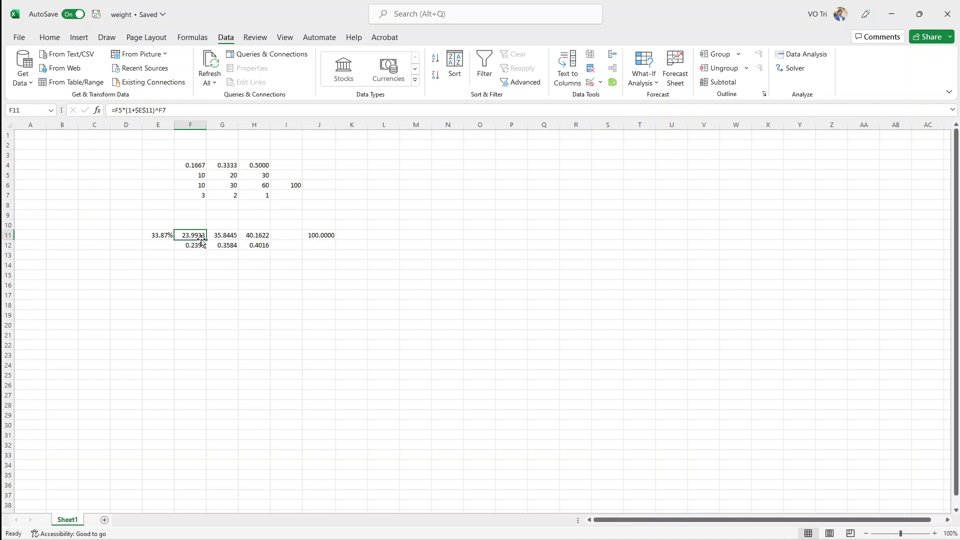
pyautogui.click(232, 176)
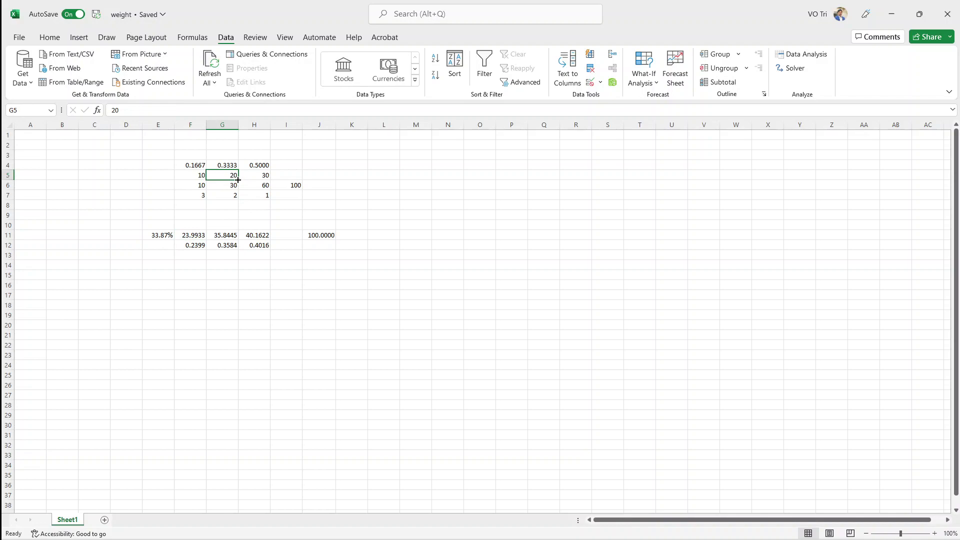
pyautogui.click(226, 236)
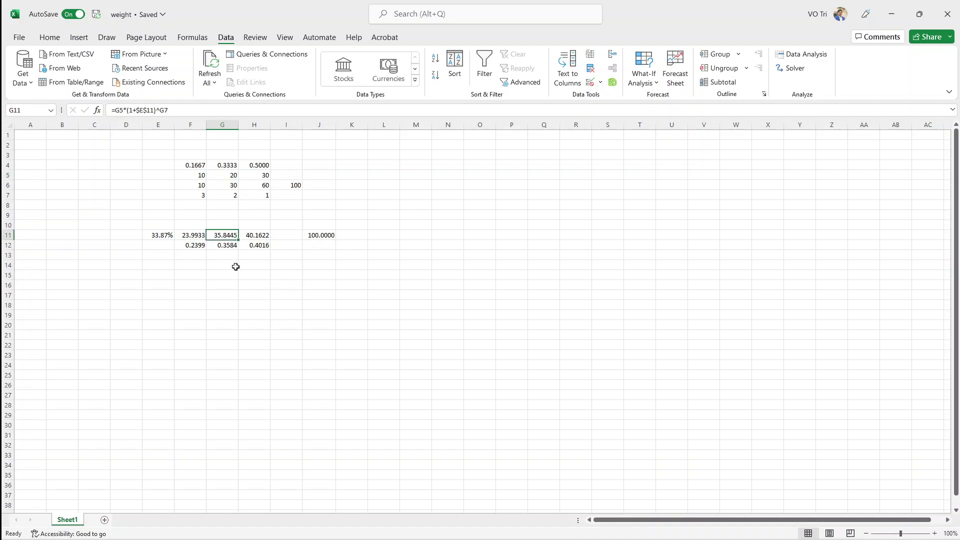
pyautogui.click(265, 176)
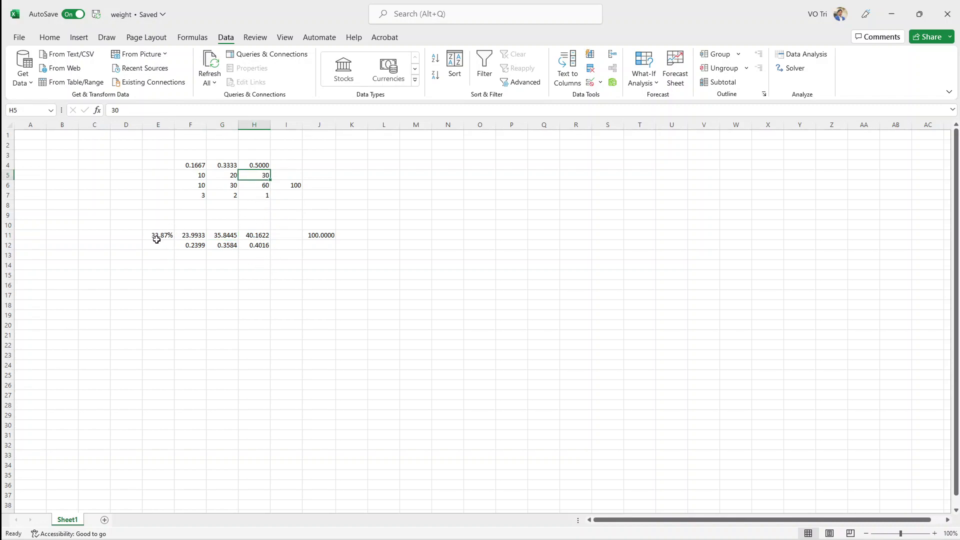
pyautogui.click(263, 235)
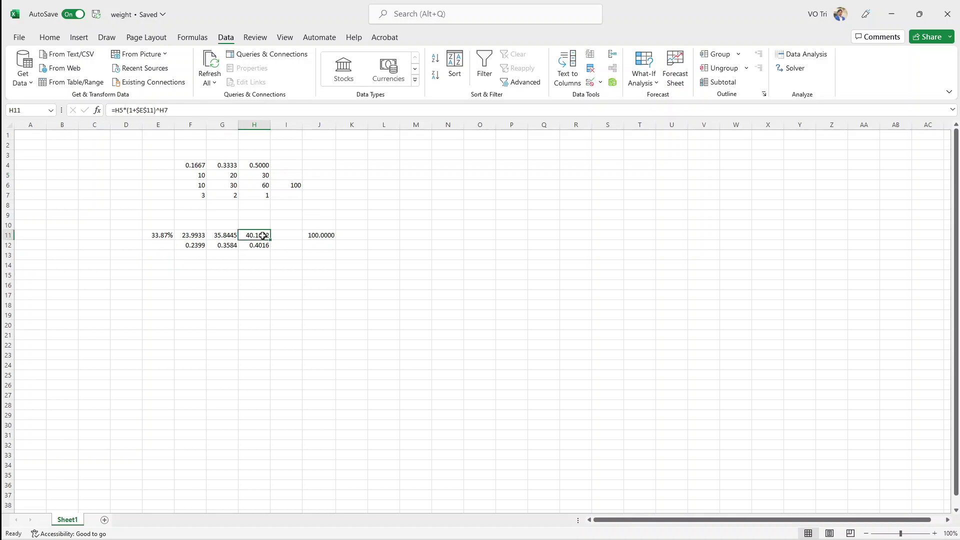
pyautogui.click(318, 237)
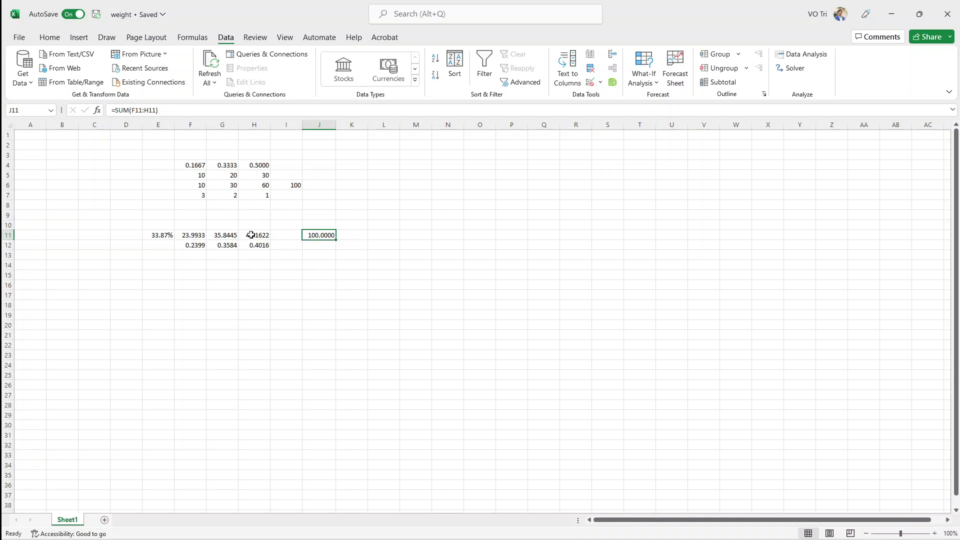
pyautogui.click(240, 257)
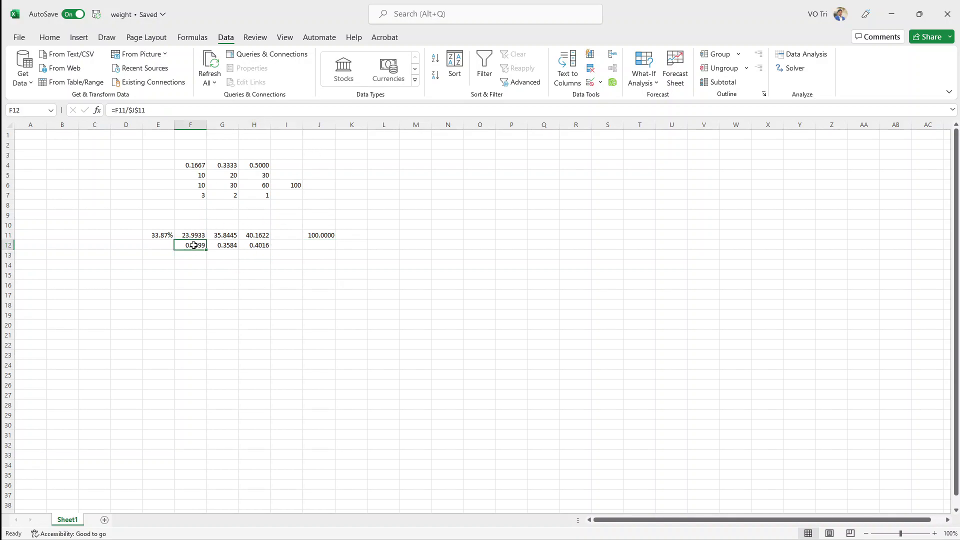
# Step: Compare the weights in F12:H12 with those in F4:H4, checking the F5:H5 amounts and the H6 total they are based on
pyautogui.moveTo(195, 244); pyautogui.dragTo(252, 245)
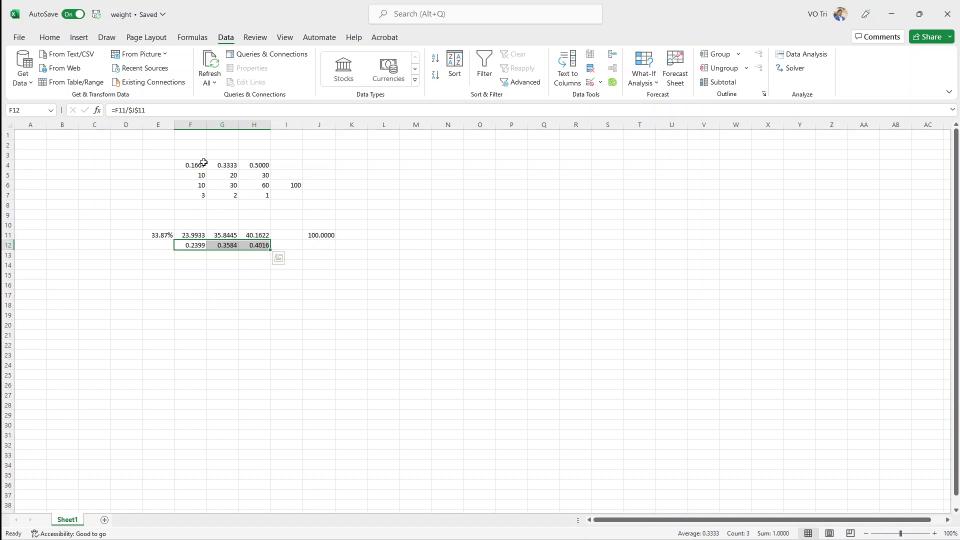
pyautogui.click(264, 185)
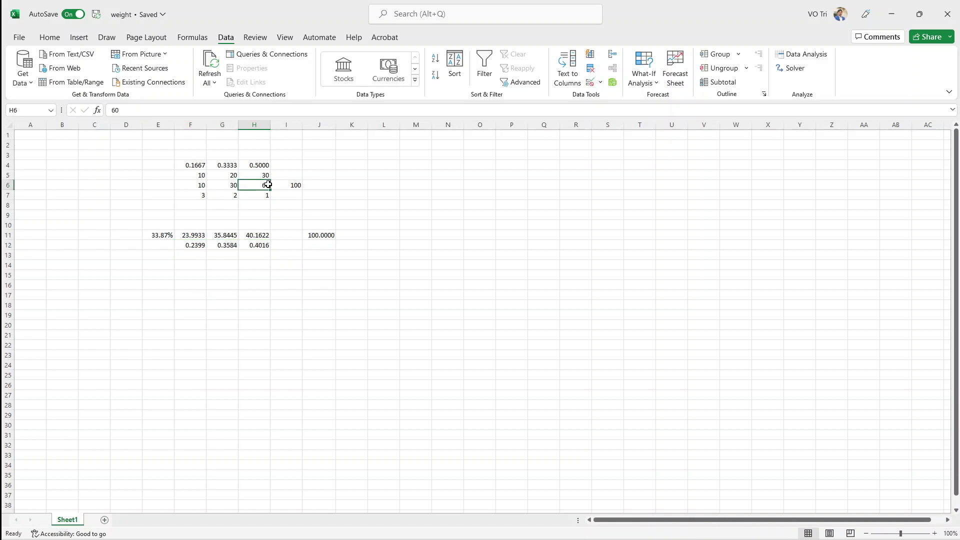
pyautogui.click(200, 174)
pyautogui.click(229, 174)
pyautogui.click(263, 175)
pyautogui.click(205, 175)
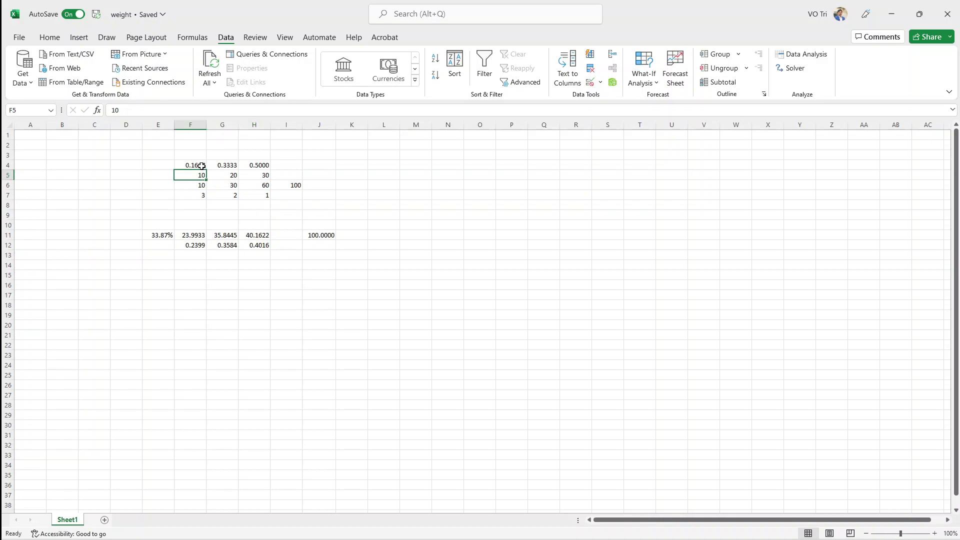
pyautogui.click(204, 166)
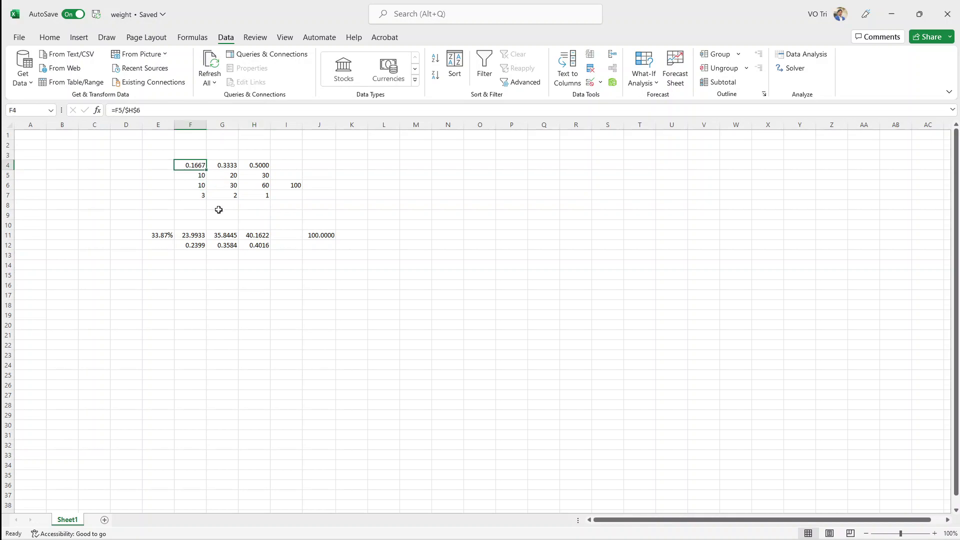
pyautogui.click(228, 178)
pyautogui.click(230, 165)
pyautogui.click(264, 175)
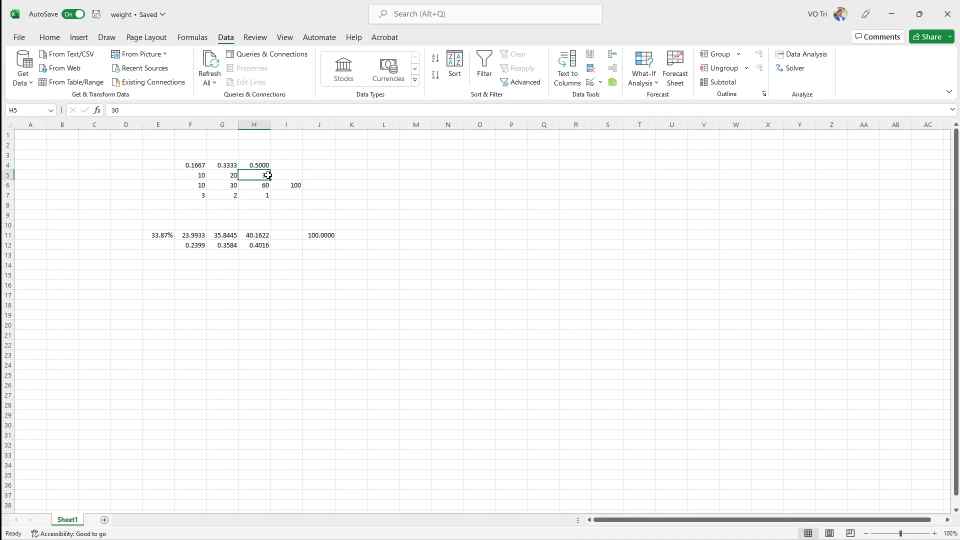
pyautogui.click(267, 165)
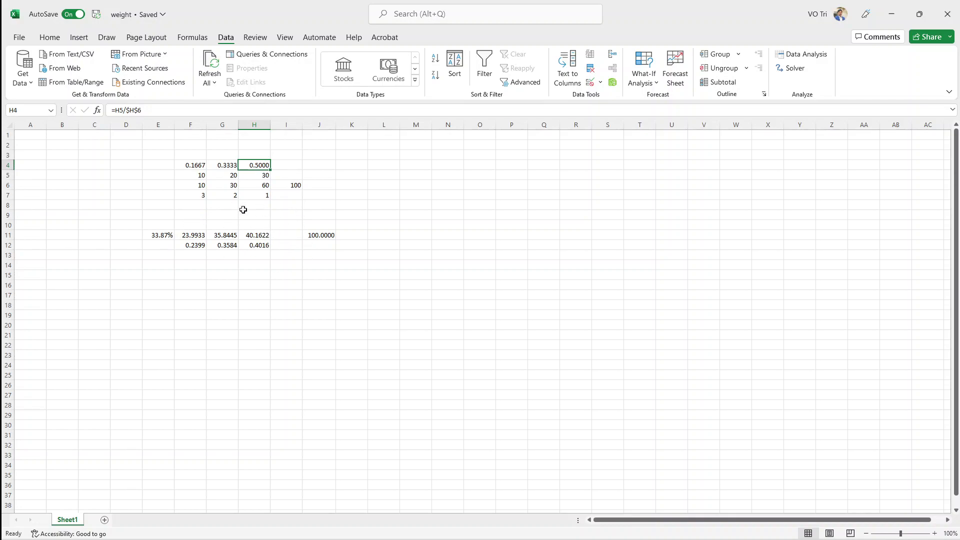
# Step: Examine how the F11 and H11 values, the J11 sum and the weights in F12:H12 depend on the solved rate in E11
pyautogui.click(188, 237)
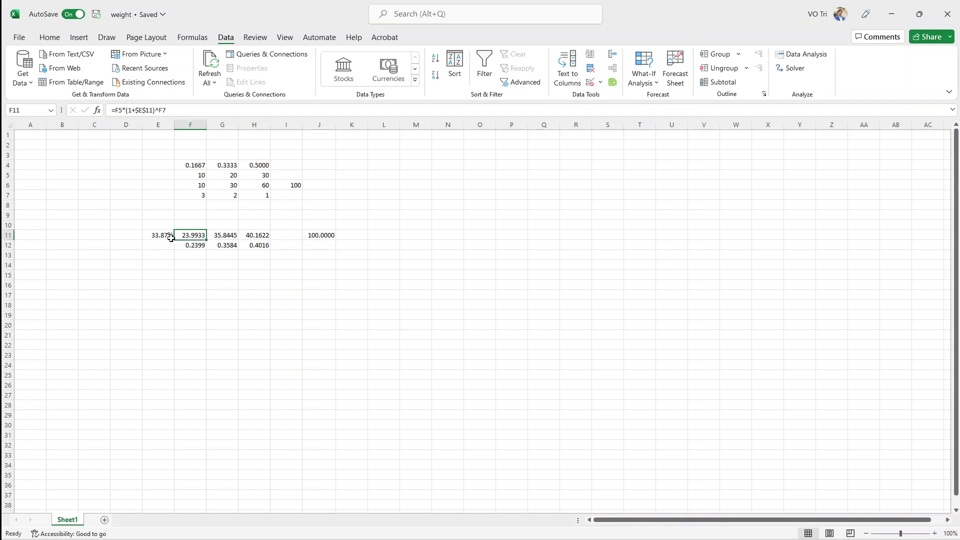
pyautogui.click(165, 236)
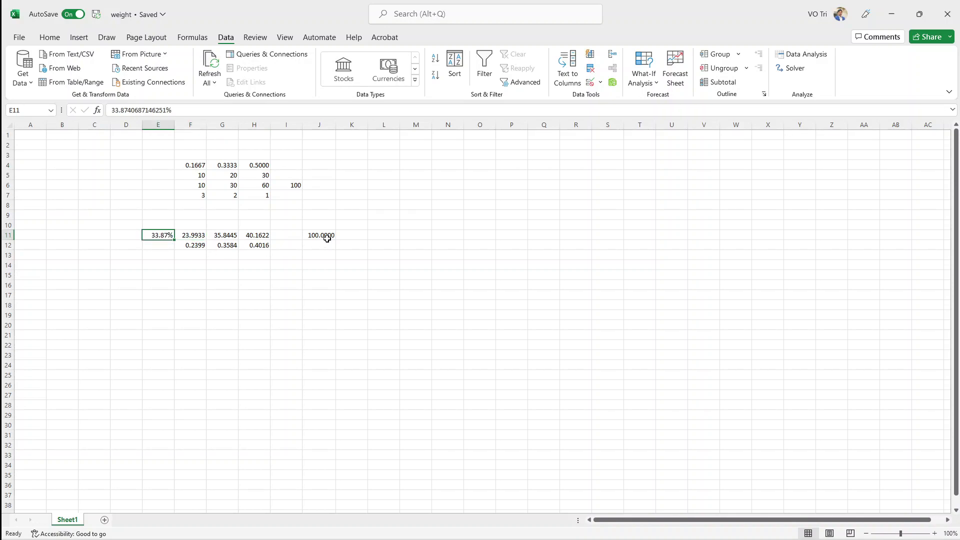
pyautogui.click(196, 247)
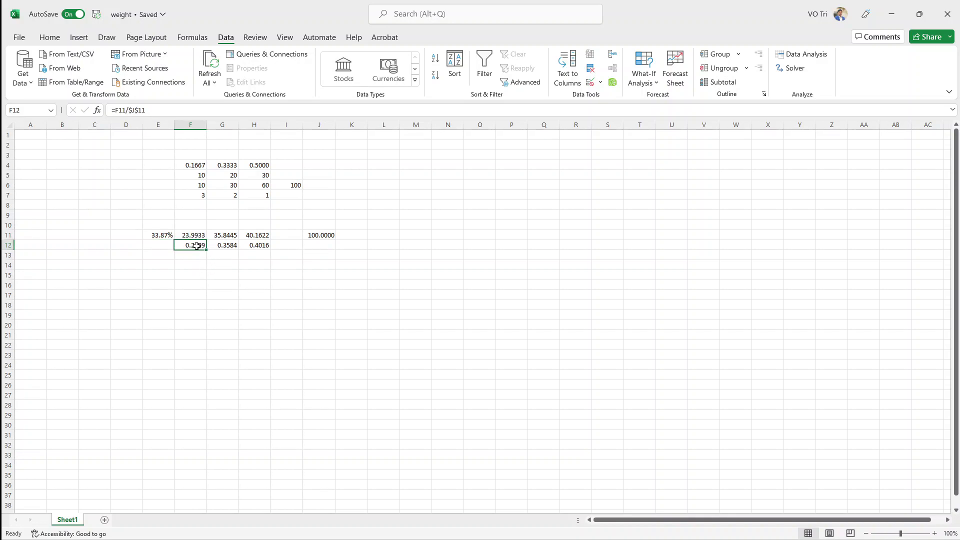
pyautogui.click(325, 237)
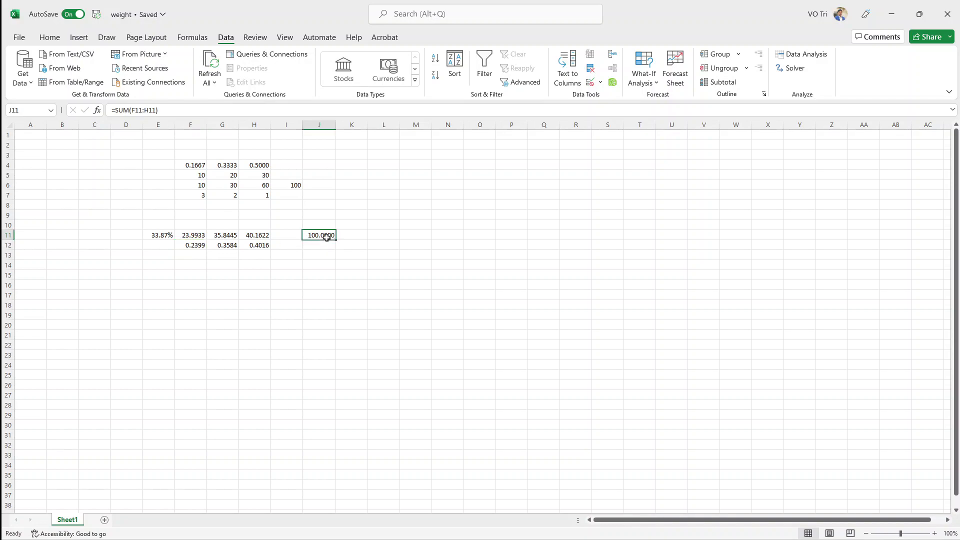
pyautogui.click(230, 247)
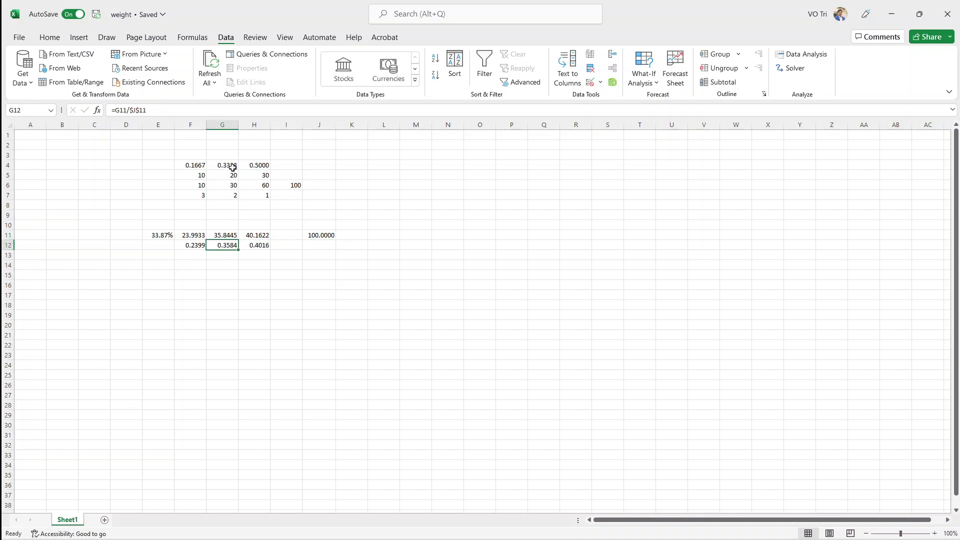
pyautogui.click(254, 236)
pyautogui.click(259, 245)
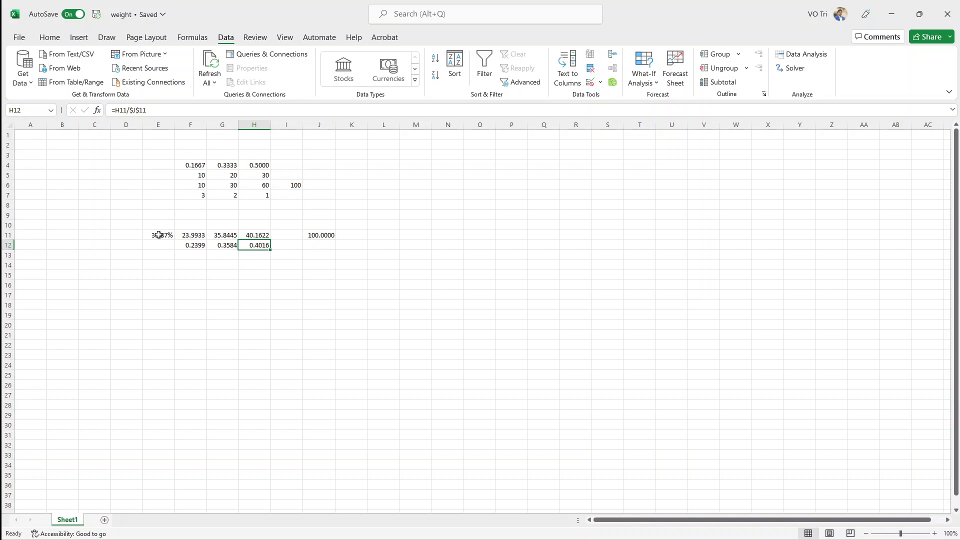
pyautogui.click(199, 247)
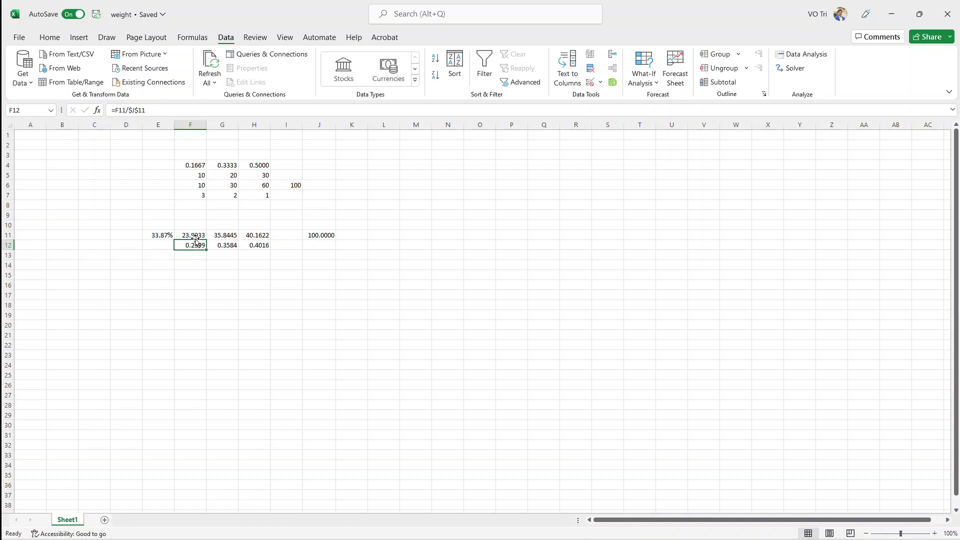
pyautogui.click(323, 235)
pyautogui.click(198, 246)
pyautogui.click(166, 239)
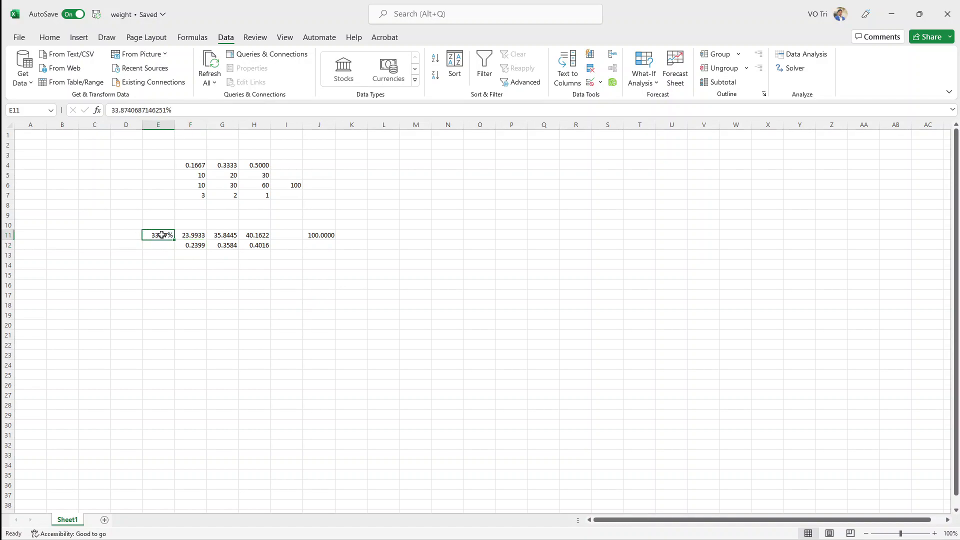